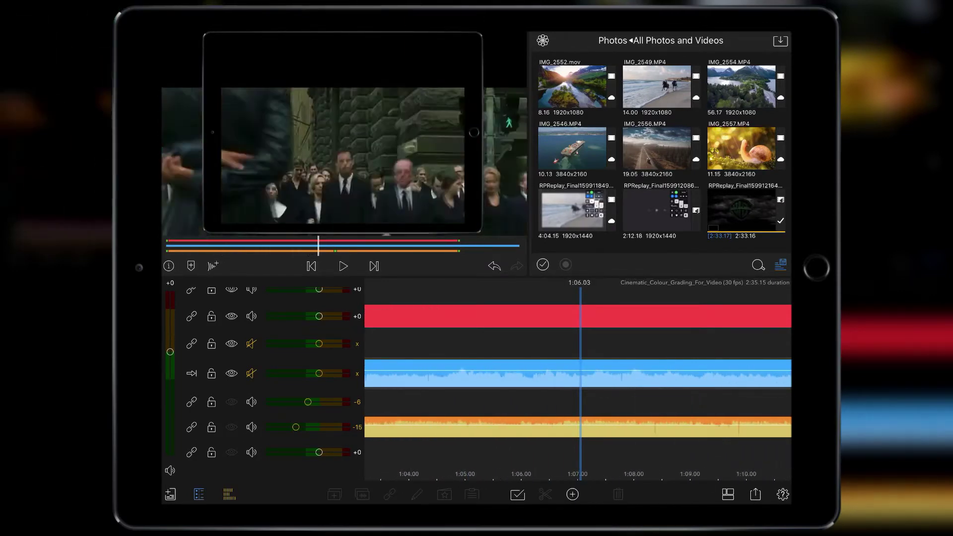
Scrub through the Matrix trailer footage and return to the project start.
mouse_move(734, 398)
left_mouse_down()
mouse_move(665, 403)
mouse_move(748, 404)
mouse_move(636, 412)
left_mouse_up()
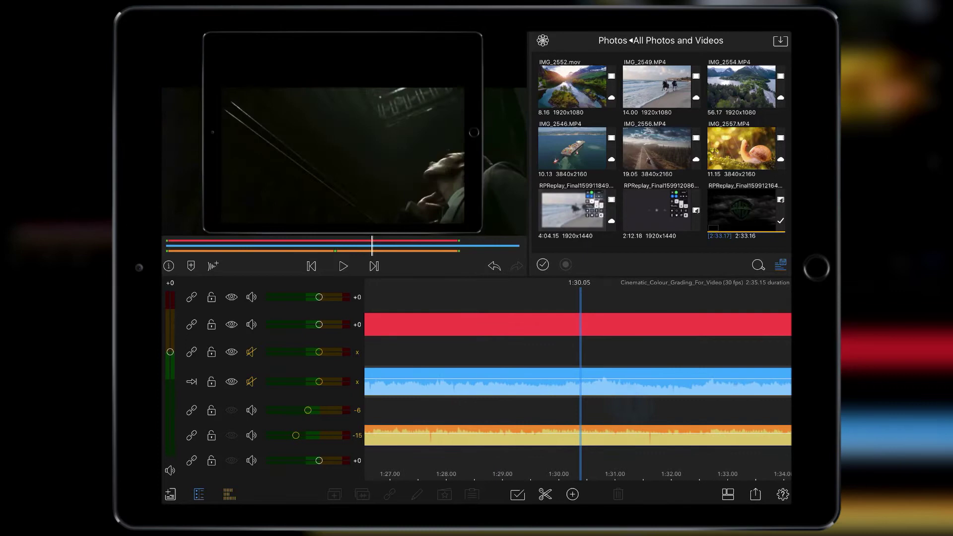
left_click_drag(551, 402, 617, 400)
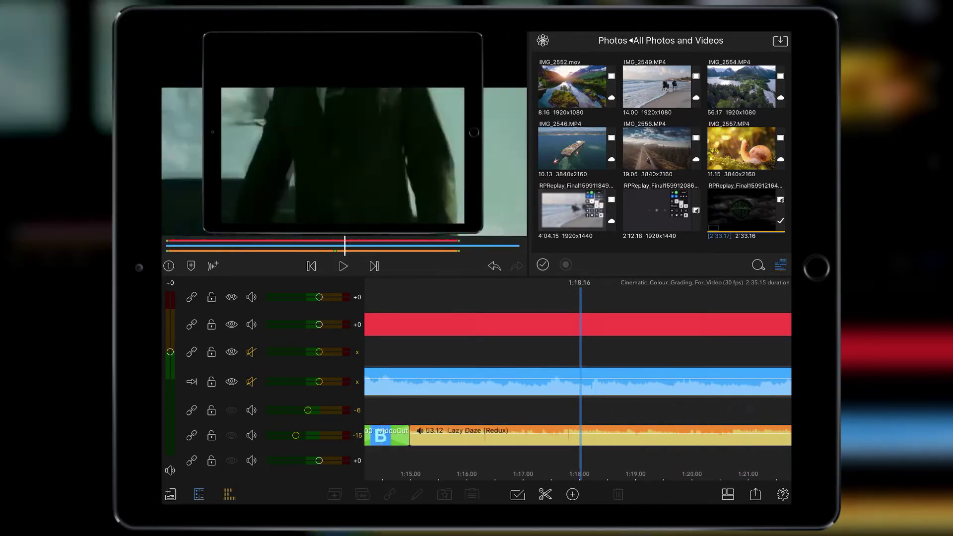
left_click_drag(447, 417, 741, 416)
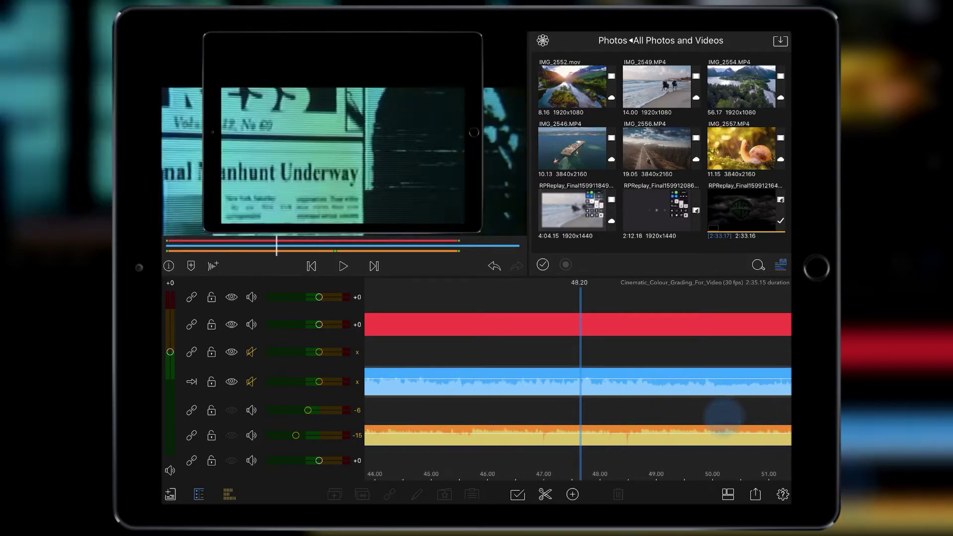
left_click_drag(595, 418, 712, 419)
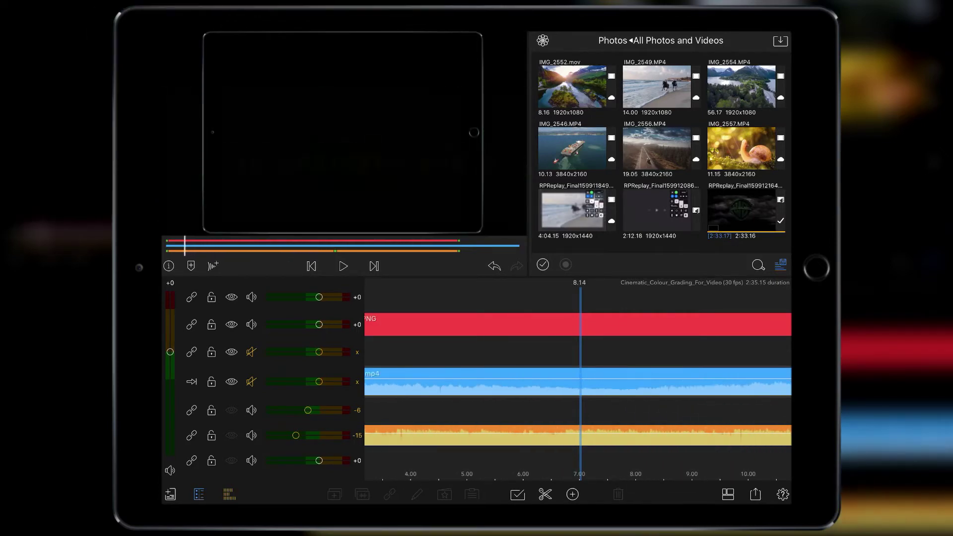
mouse_move(595, 414)
left_mouse_down()
mouse_move(677, 413)
mouse_move(596, 413)
left_mouse_up()
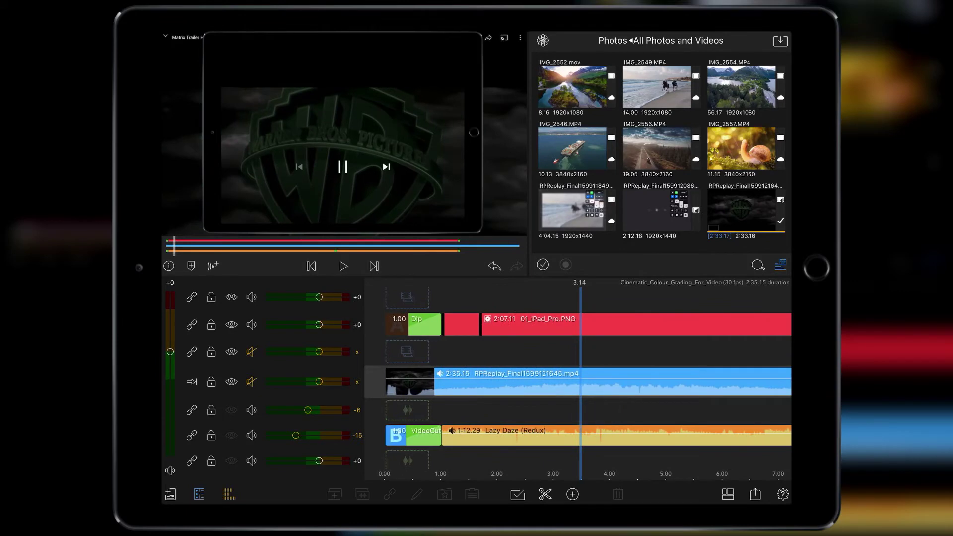
Duplicate the RPReplay trailer clip with Ctrl+D and lift the copy onto the track above.
left_click(565, 391)
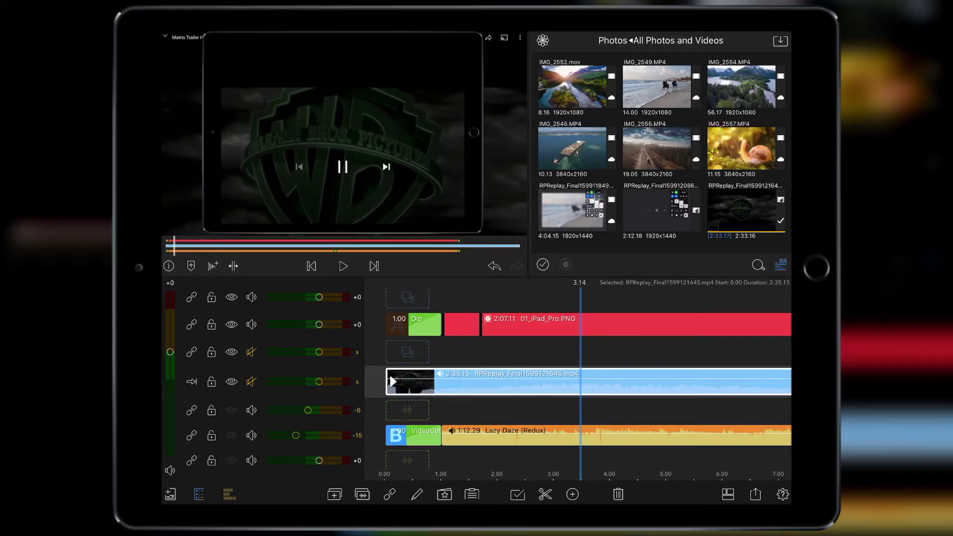
key("ctrl+d")
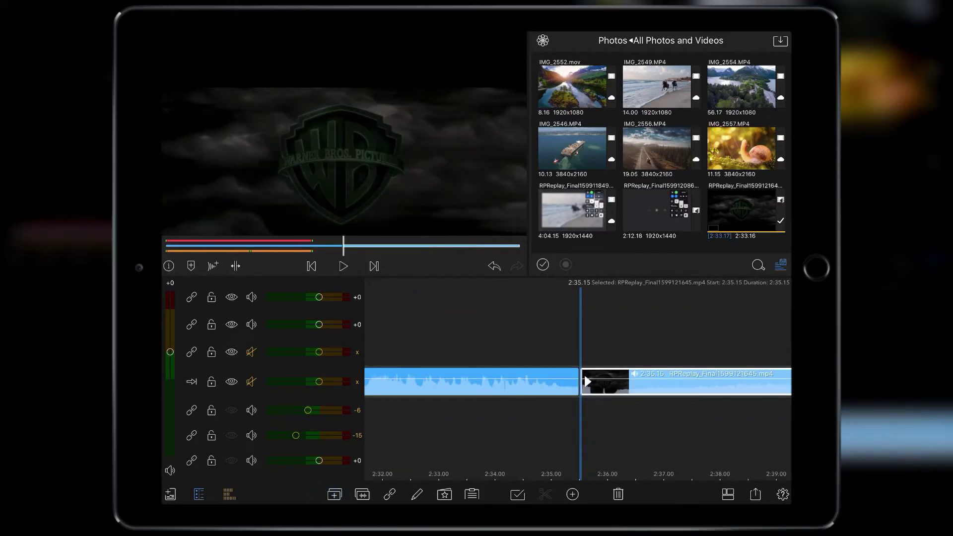
mouse_move(672, 410)
left_mouse_down()
mouse_move(549, 424)
mouse_move(584, 423)
left_mouse_up()
mouse_move(715, 381)
left_mouse_down()
mouse_move(531, 333)
mouse_move(457, 347)
left_mouse_up()
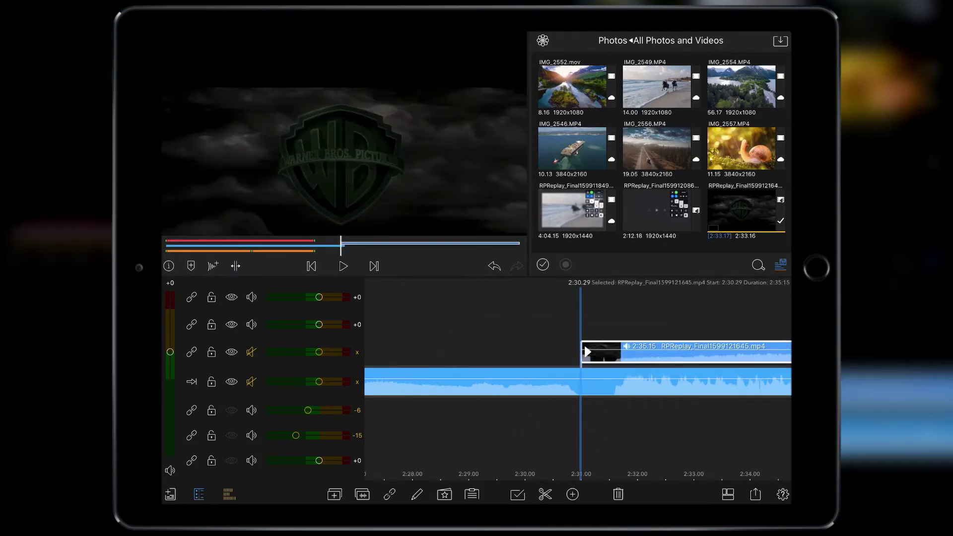
Slide the copied clip left until it aligns with the original's start.
left_click_drag(680, 425, 630, 425)
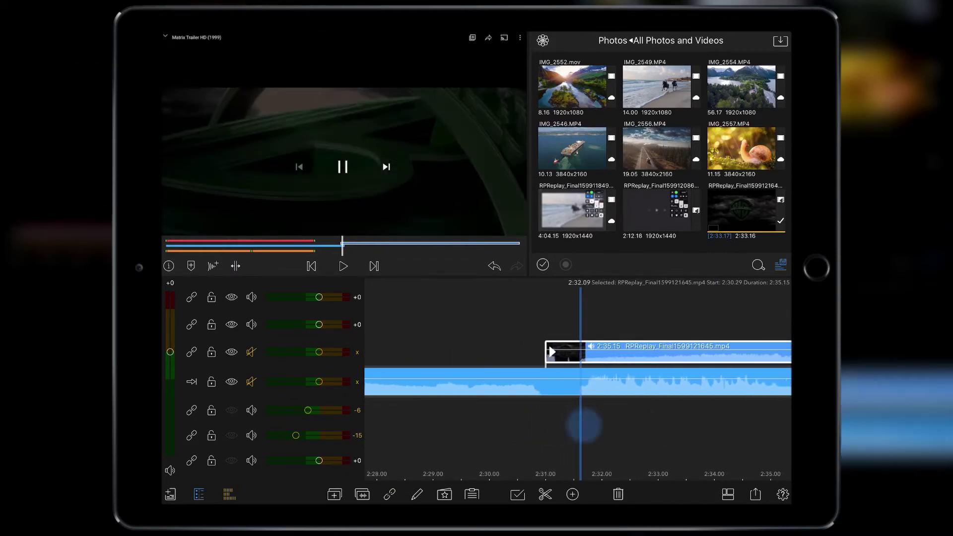
left_click_drag(514, 415, 581, 414)
left_click_drag(648, 349, 456, 353)
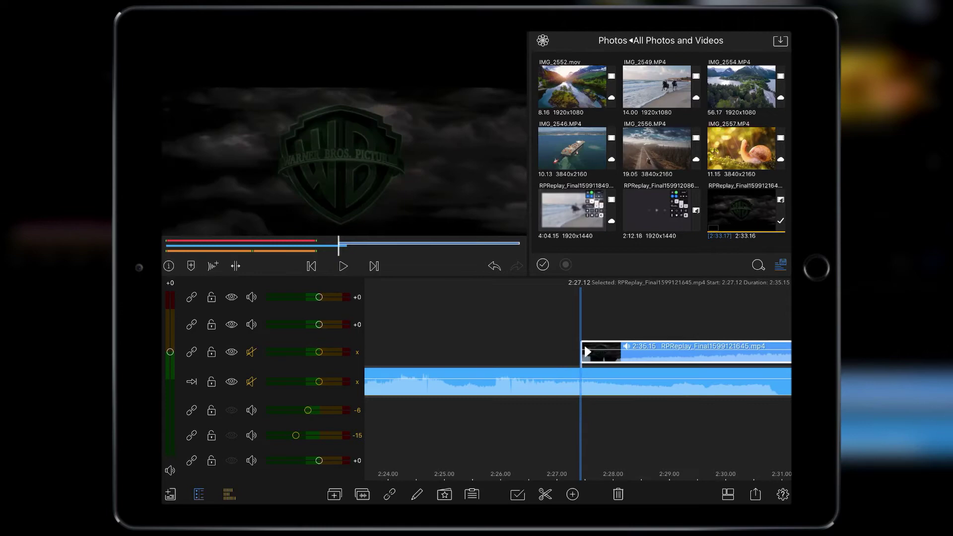
scroll(655, 373, "down", 3)
scroll(658, 371, "down", 3)
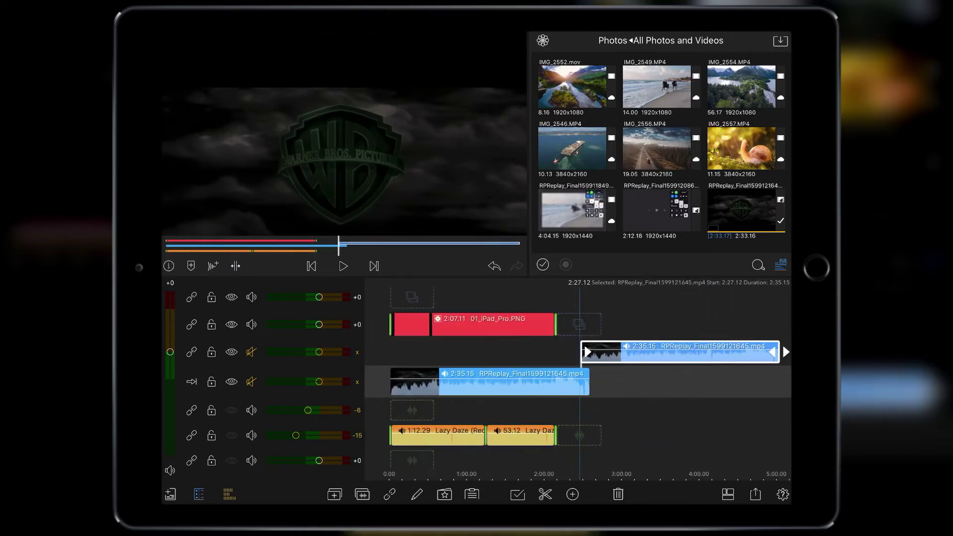
left_click_drag(652, 350, 484, 347)
mouse_move(620, 305)
left_mouse_down()
mouse_move(752, 305)
mouse_move(652, 305)
left_mouse_up()
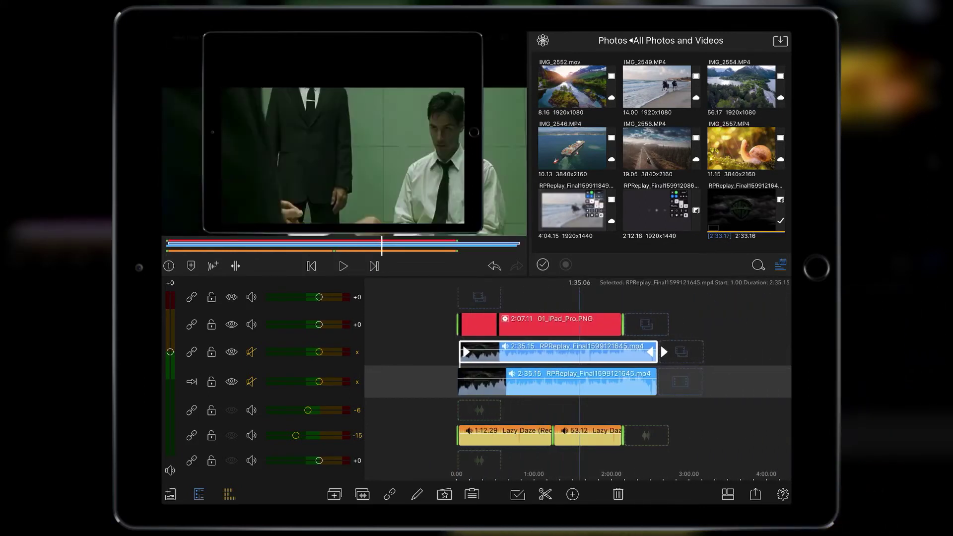
Delete the copied clip and move the original trailer clip up to track 3.
left_click(619, 493)
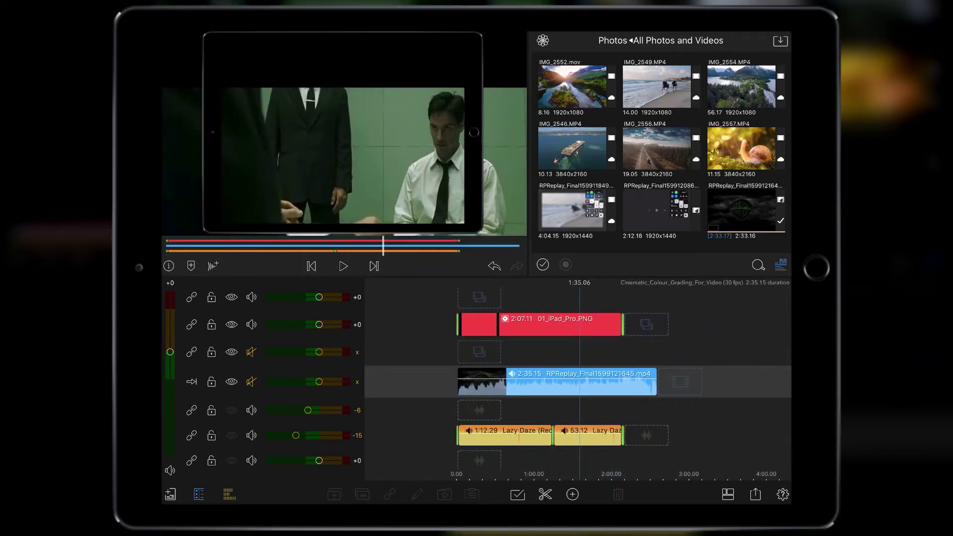
left_click_drag(581, 305, 620, 305)
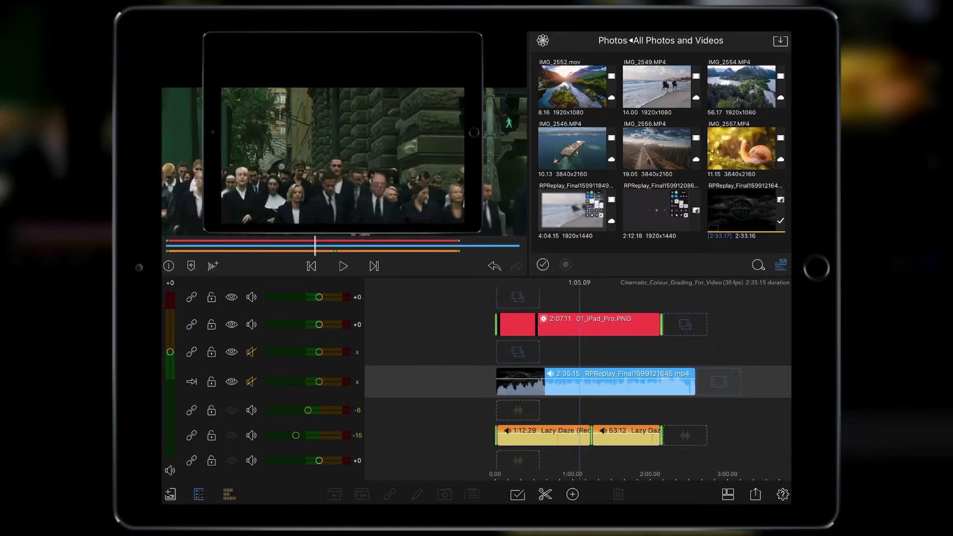
left_click(618, 381)
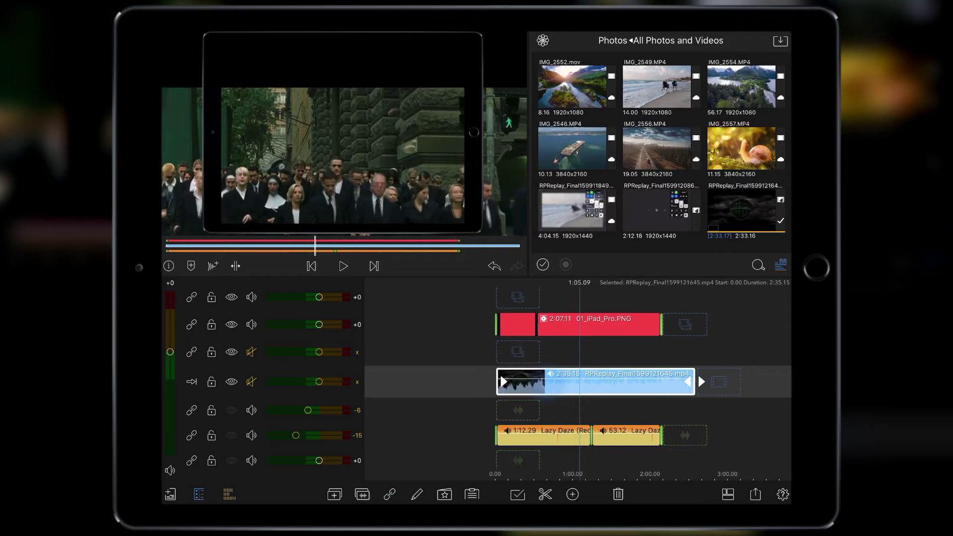
left_click_drag(547, 382, 545, 366)
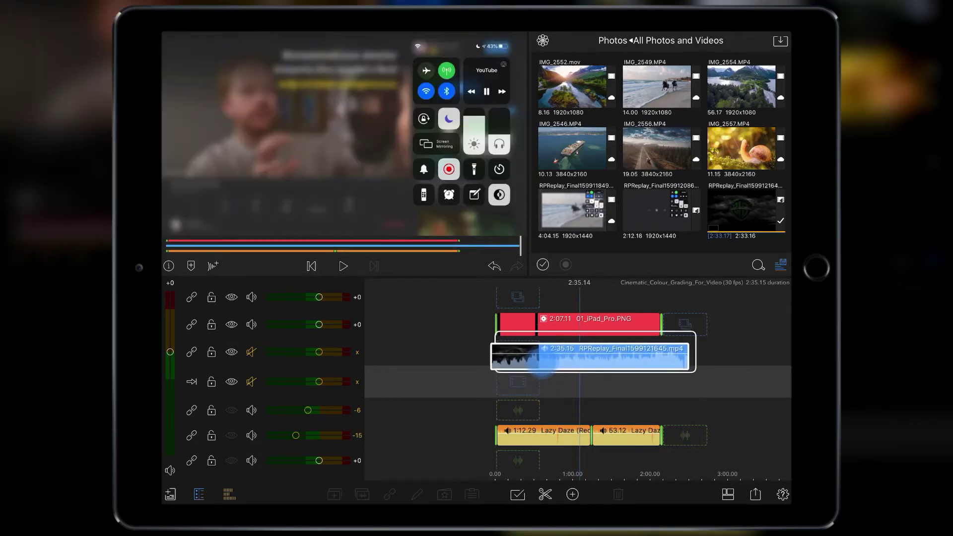
left_click_drag(613, 387, 601, 385)
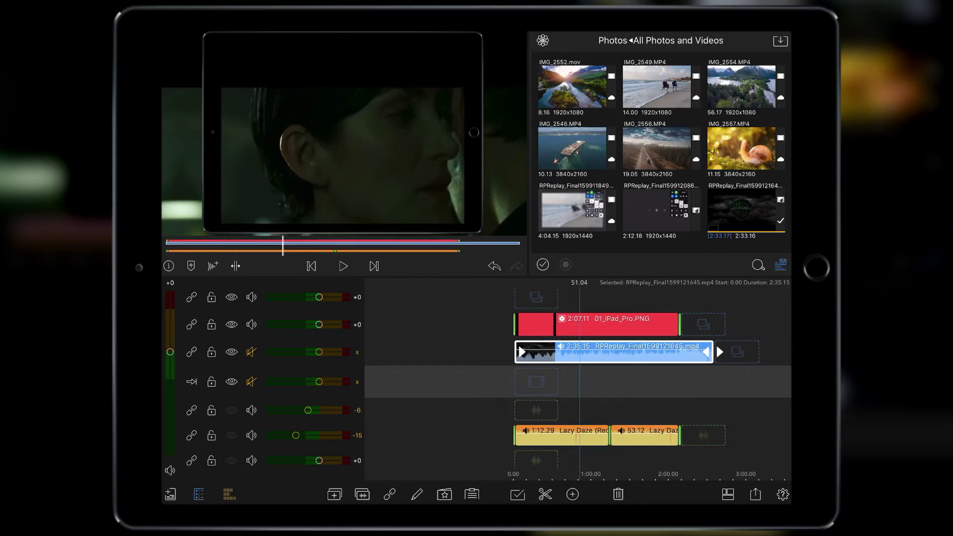
Duplicate the trailer clip on track 3 so a copy follows it.
left_click_drag(649, 383, 610, 383)
left_click(595, 352)
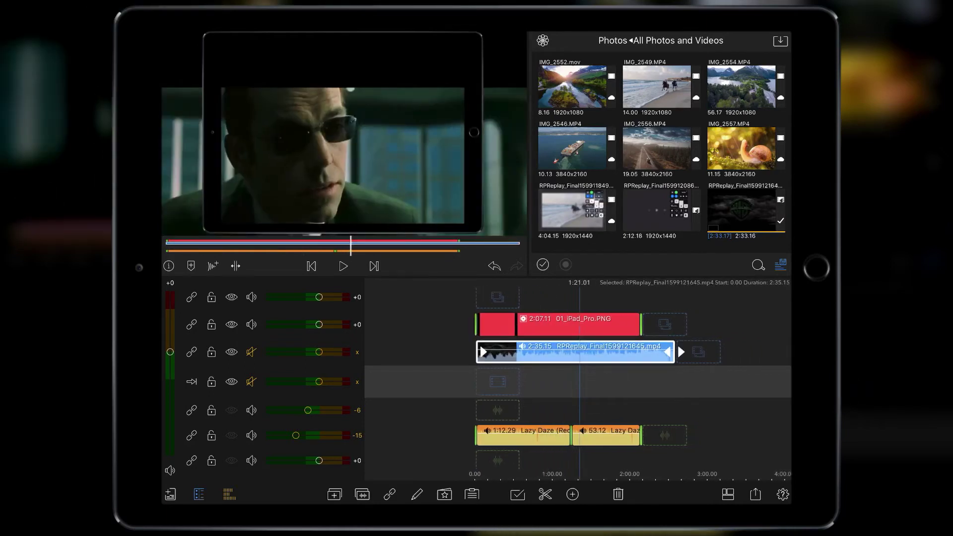
left_click(334, 494)
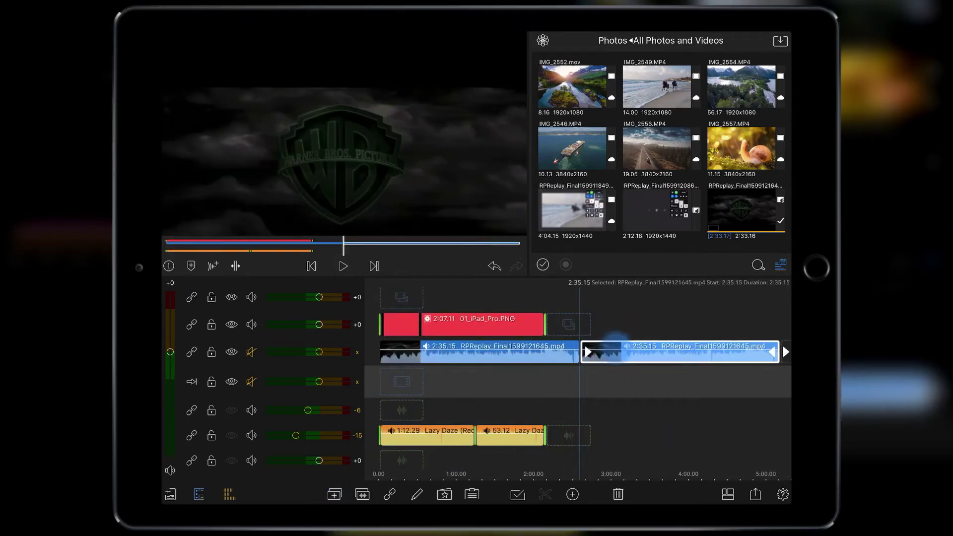
Place the duplicate on the main track at 0:00 under the original, check alignment, and deselect.
left_click_drag(611, 350, 602, 380)
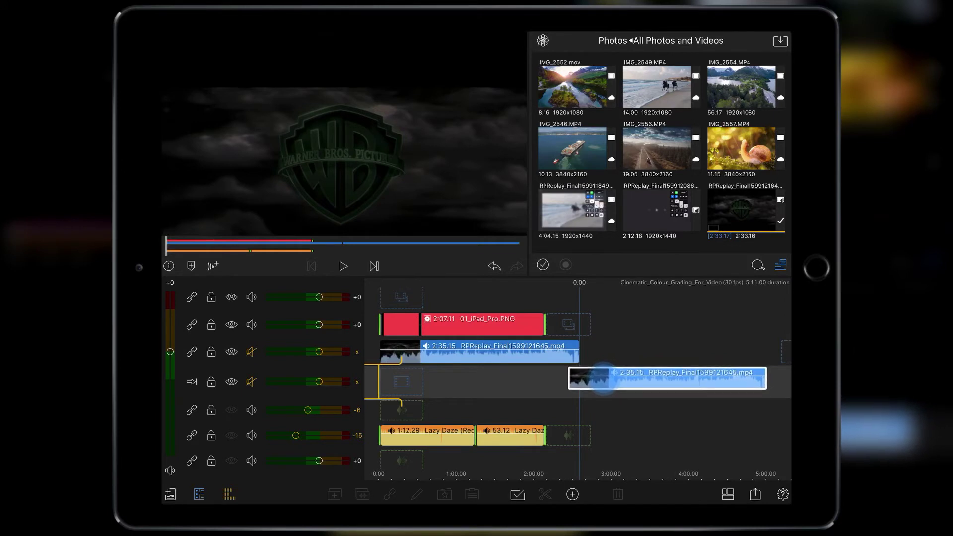
left_click_drag(603, 380, 415, 381)
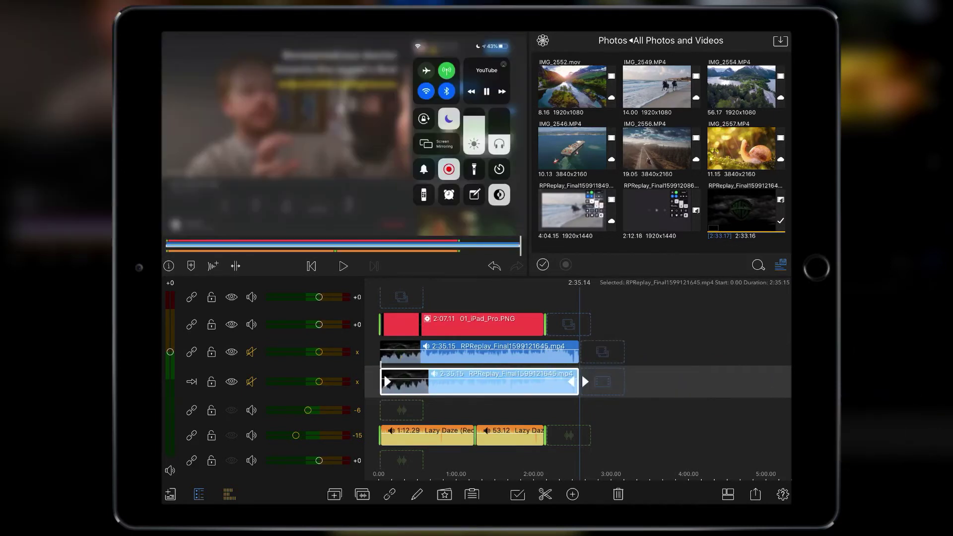
left_click_drag(642, 373, 722, 365)
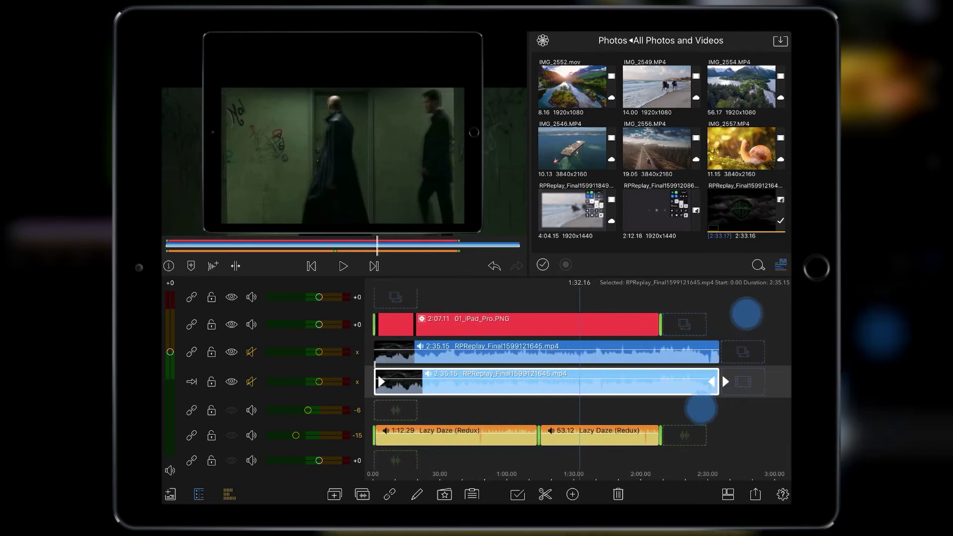
scroll(718, 357, "up", 5)
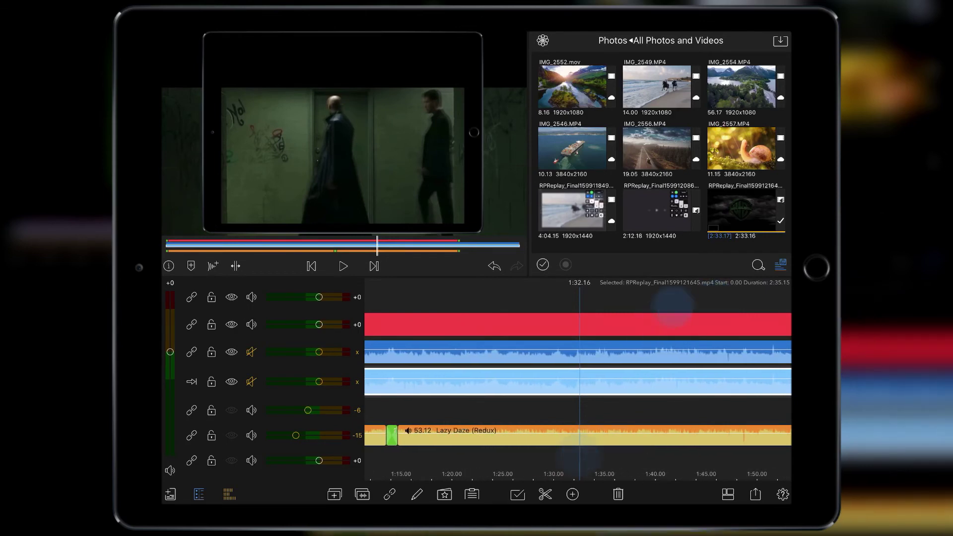
left_click_drag(673, 299, 752, 302)
left_click_drag(670, 358, 731, 357)
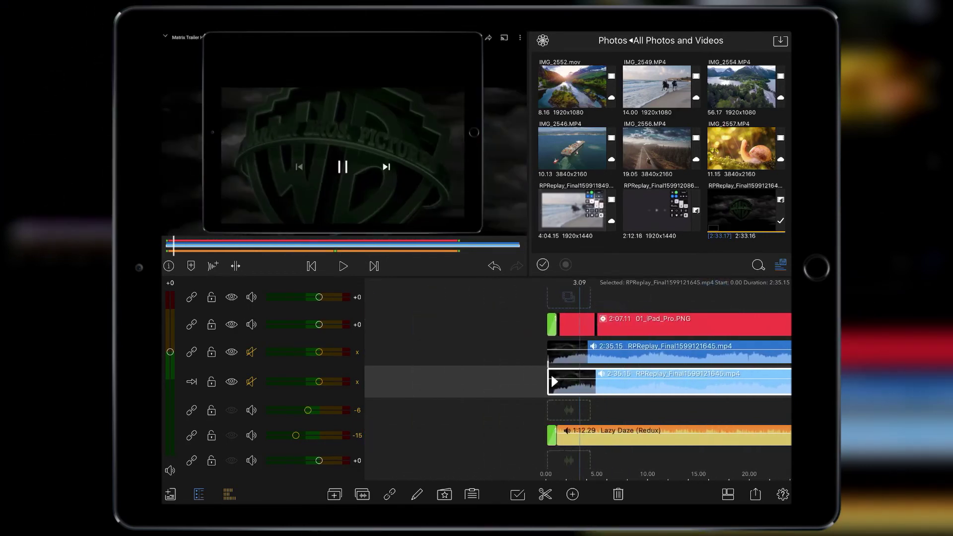
key("Escape")
left_click_drag(506, 385, 468, 384)
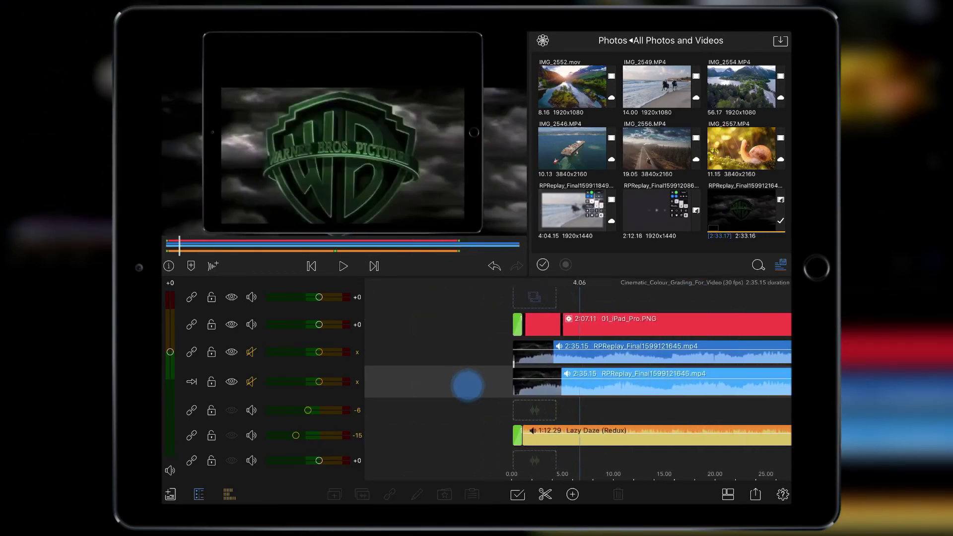
left_click_drag(566, 384, 387, 385)
left_click_drag(595, 385, 418, 385)
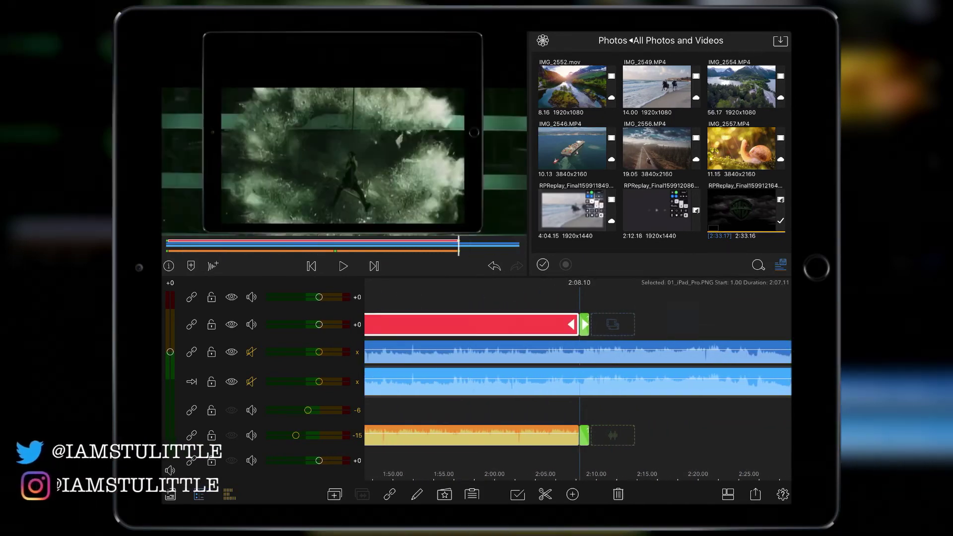
Extend 01_iPad_Pro.PNG to 2:35 and trim the last Lazy Daze clip out to match.
left_click(447, 323)
left_click_drag(503, 324, 765, 319)
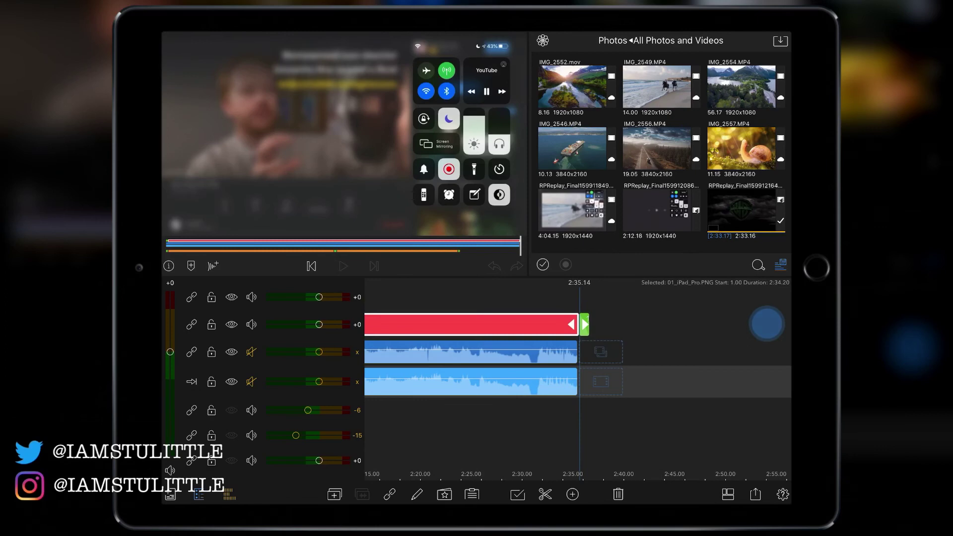
mouse_move(672, 410)
left_mouse_down()
mouse_move(630, 413)
mouse_move(780, 435)
left_mouse_up()
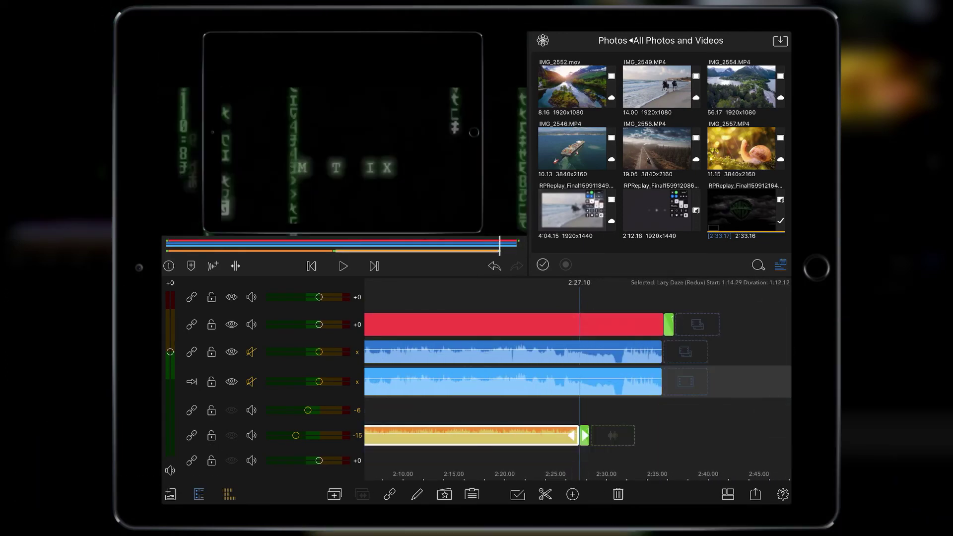
left_click_drag(585, 435, 663, 425)
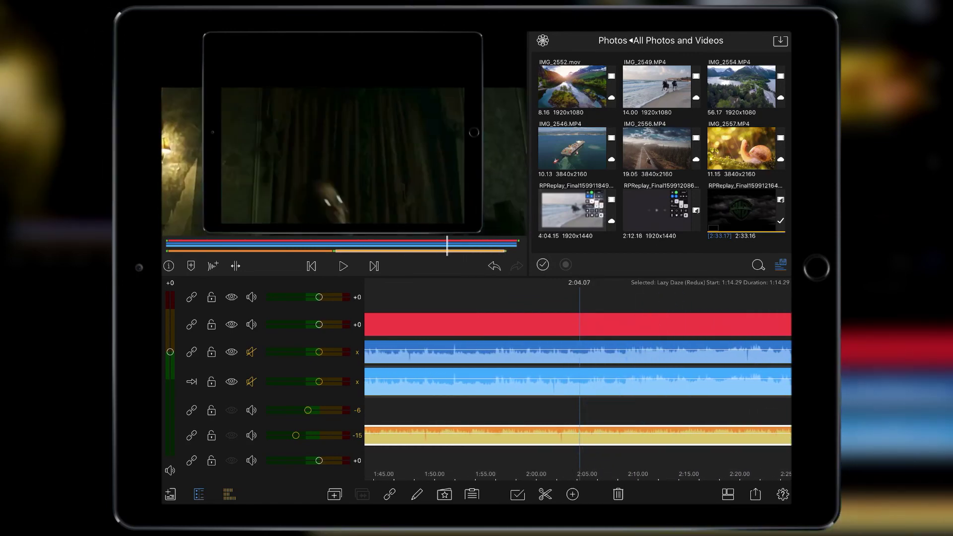
scroll(646, 373, "down", 3)
Zoom out to review the whole project and check the upper trailer clip.
mouse_move(618, 387)
left_mouse_down()
mouse_move(774, 391)
mouse_move(734, 389)
left_mouse_up()
left_click(596, 352)
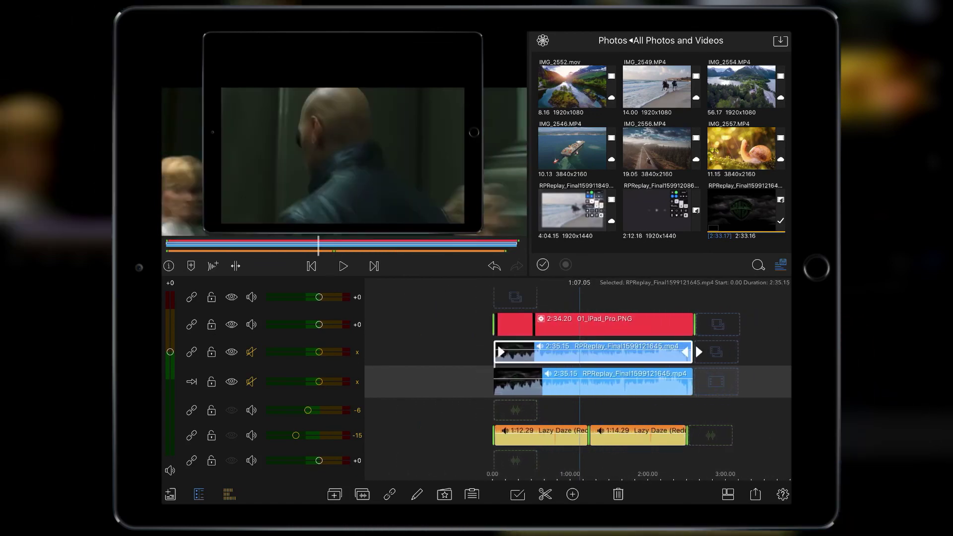
left_click(729, 350)
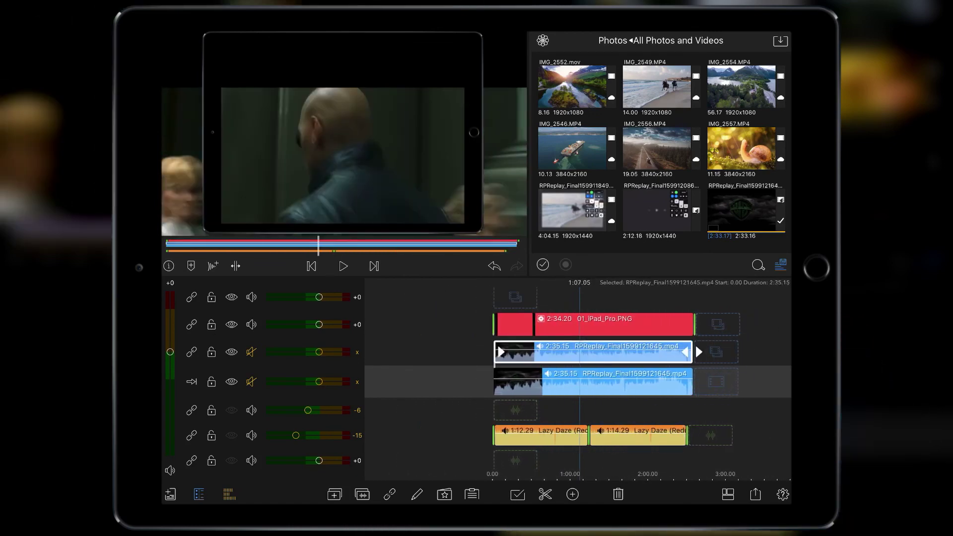